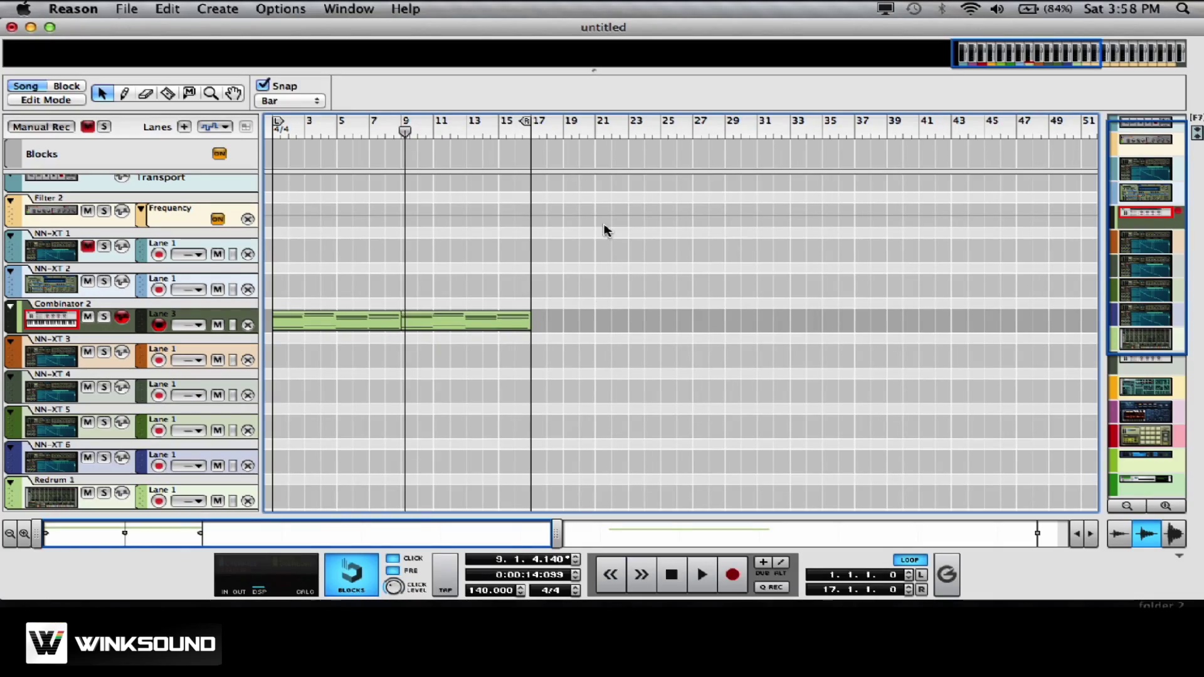
# Rewind the playhead to bar 1 and bring up the track context menu
pyautogui.moveTo(405, 129); pyautogui.dragTo(221, 126)
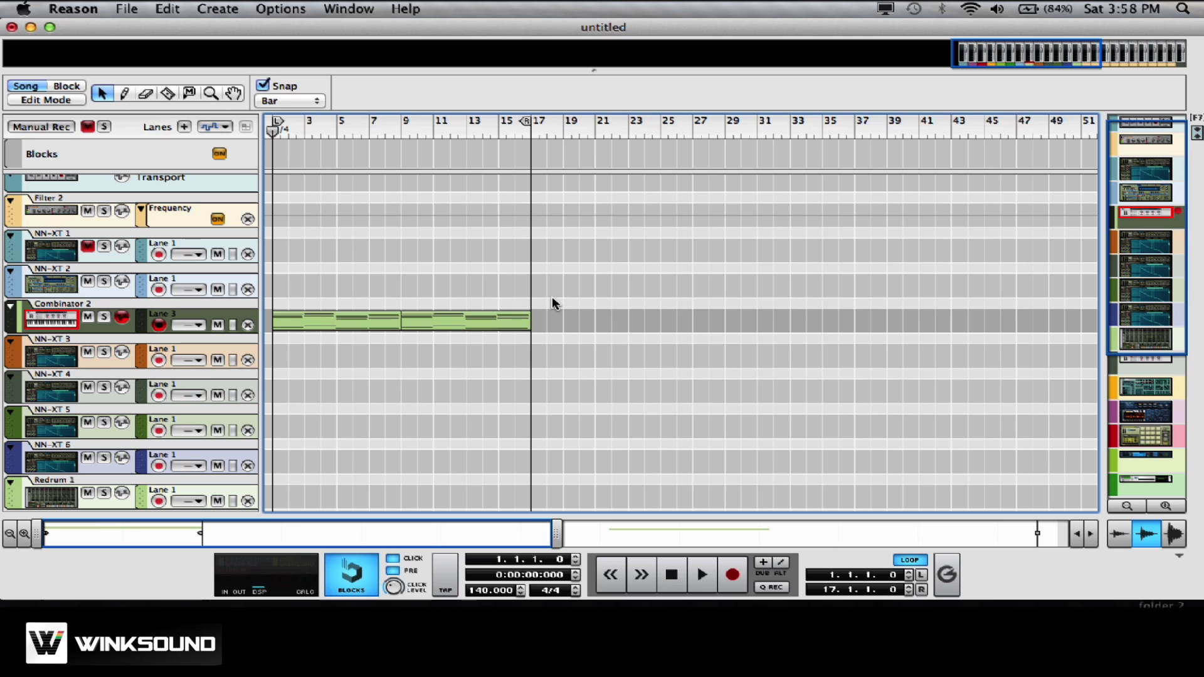
pyautogui.rightClick(68, 328)
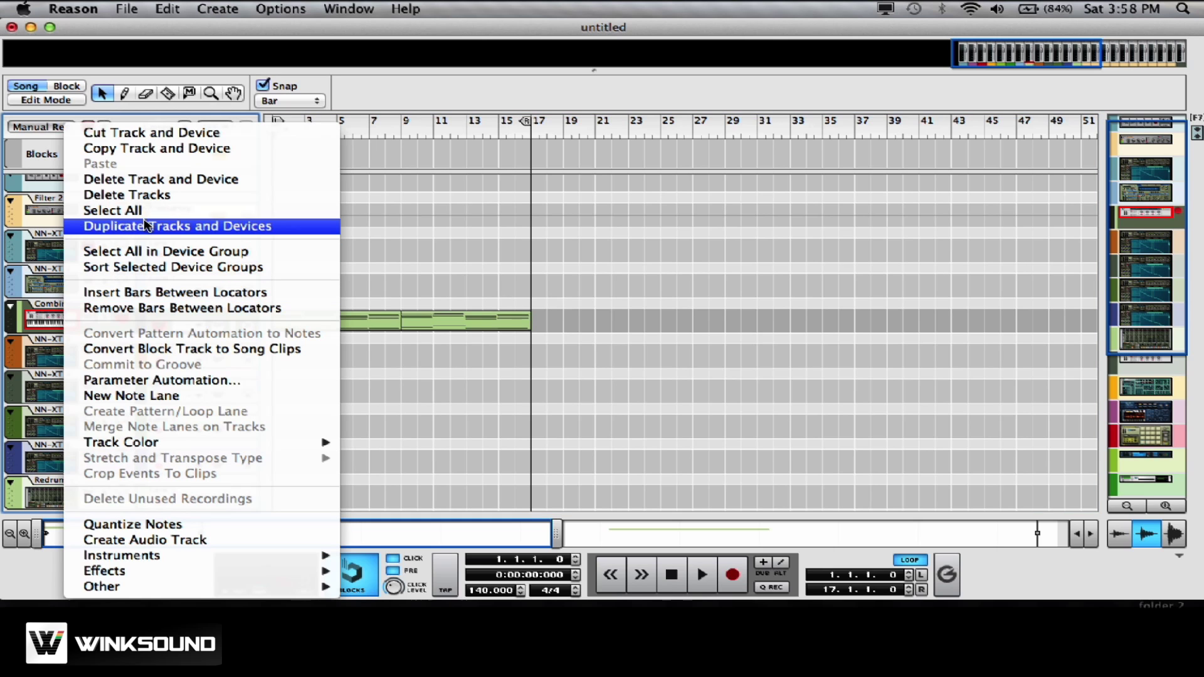
# Dismiss the track context menu without choosing anything
pyautogui.click(42, 316)
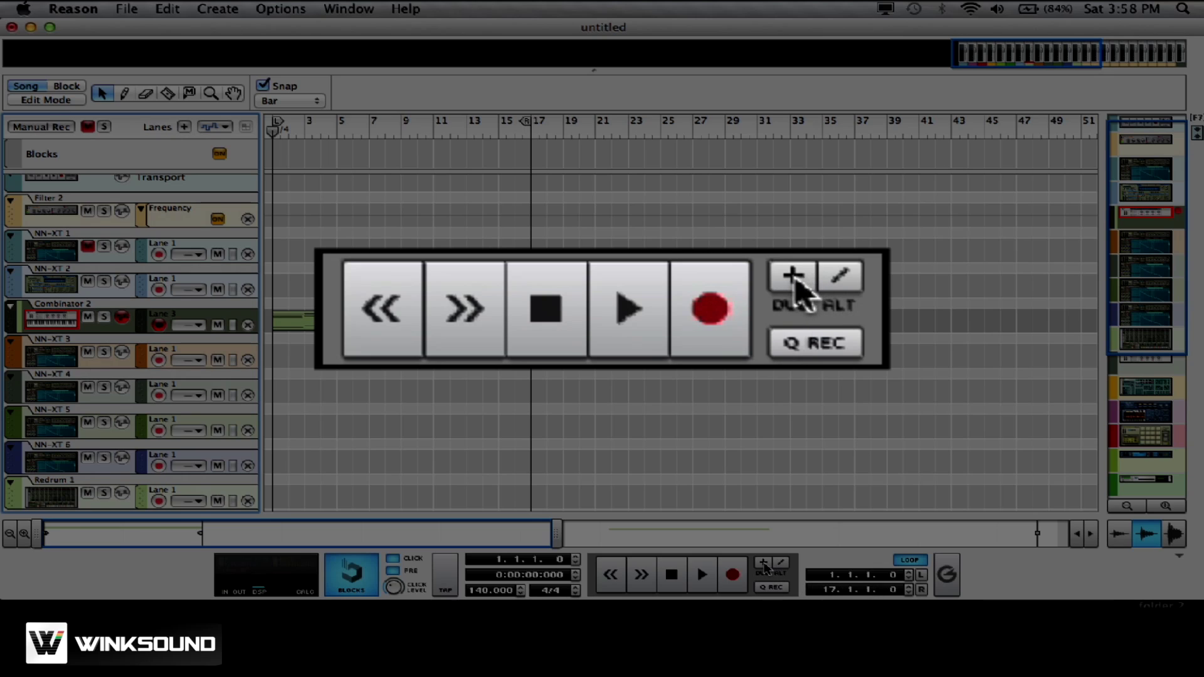
# Add dub and overdub lanes to Combinator 2, then remove the empty middle lane
pyautogui.click(762, 563)
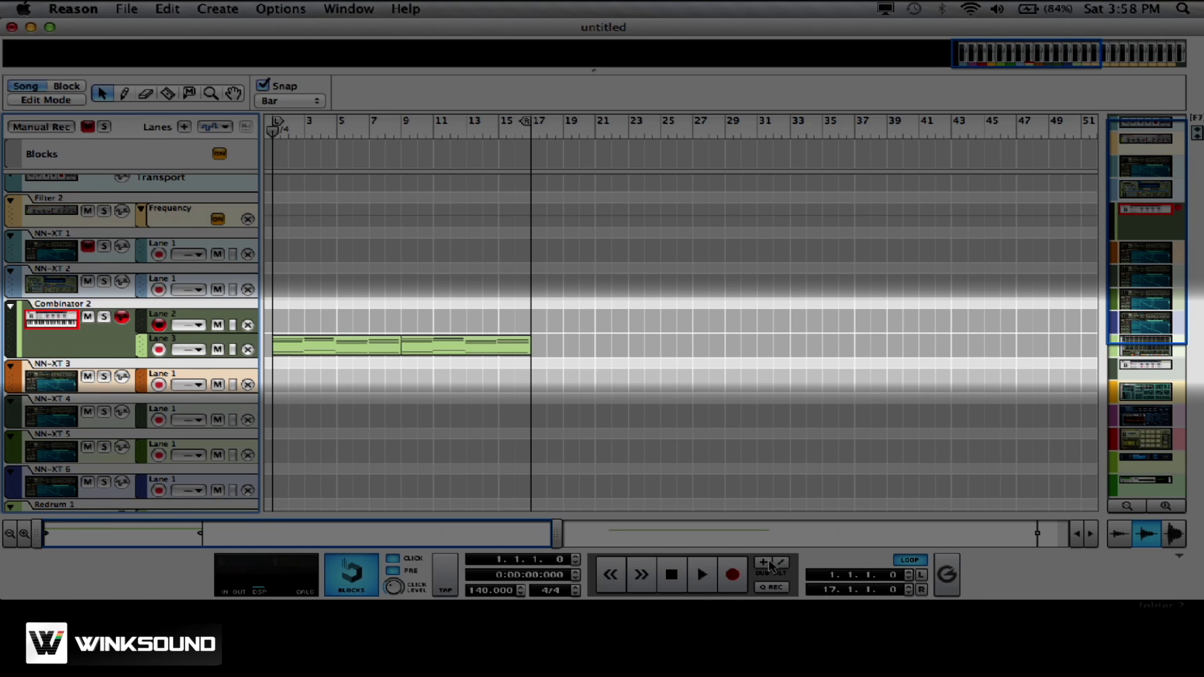
pyautogui.click(764, 563)
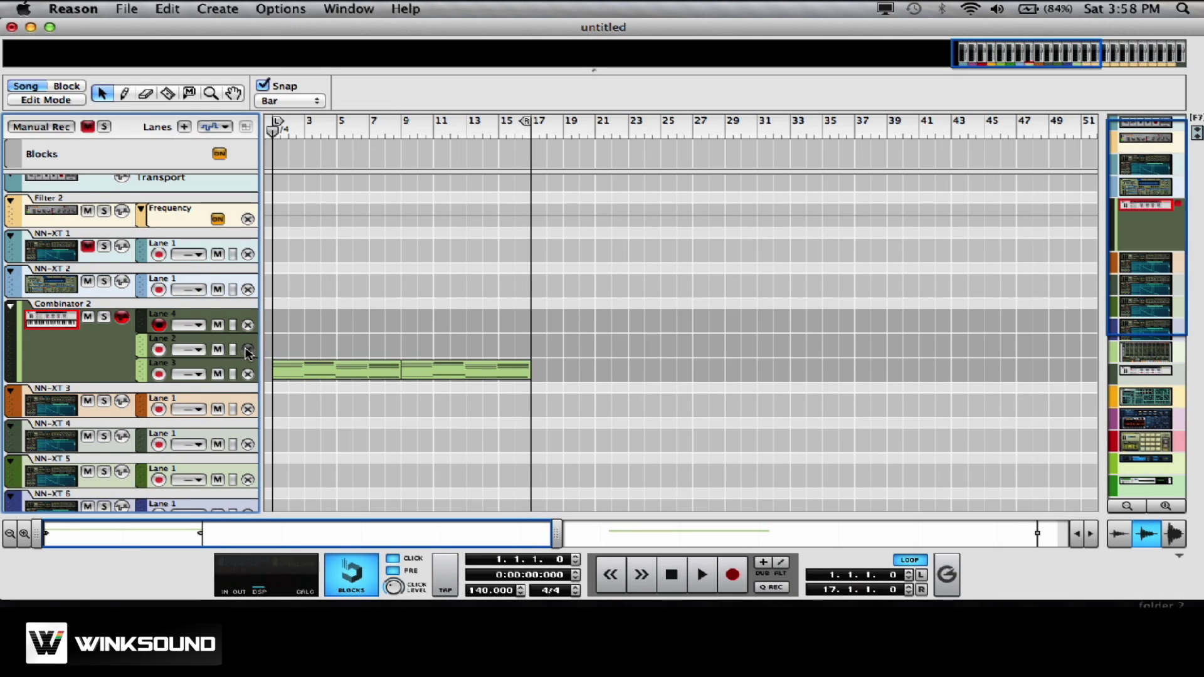
pyautogui.click(248, 351)
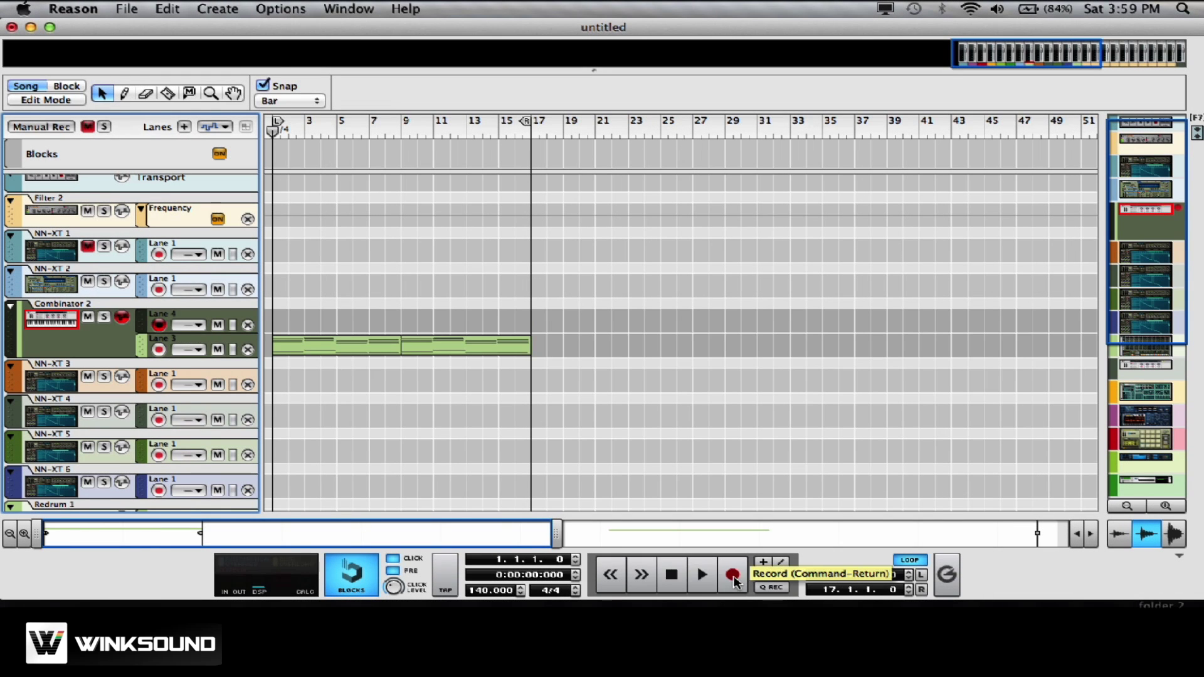
# Start recording the high notes as a new clip on Combinator 2's Lane 4
pyautogui.click(733, 577)
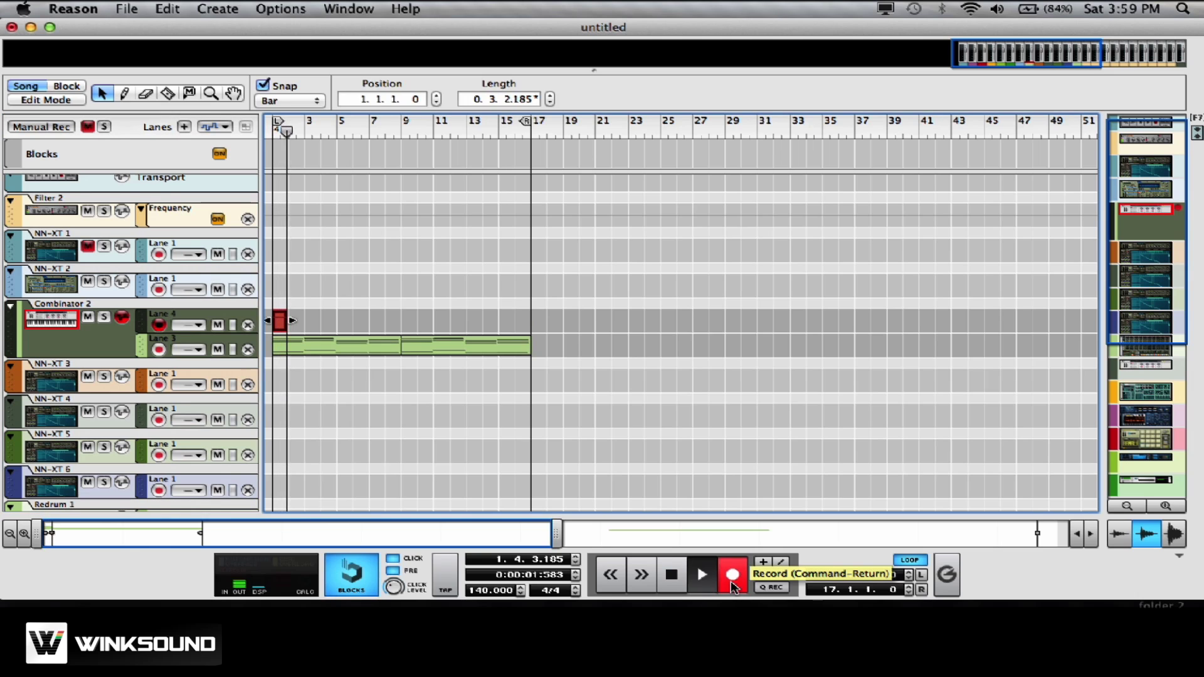